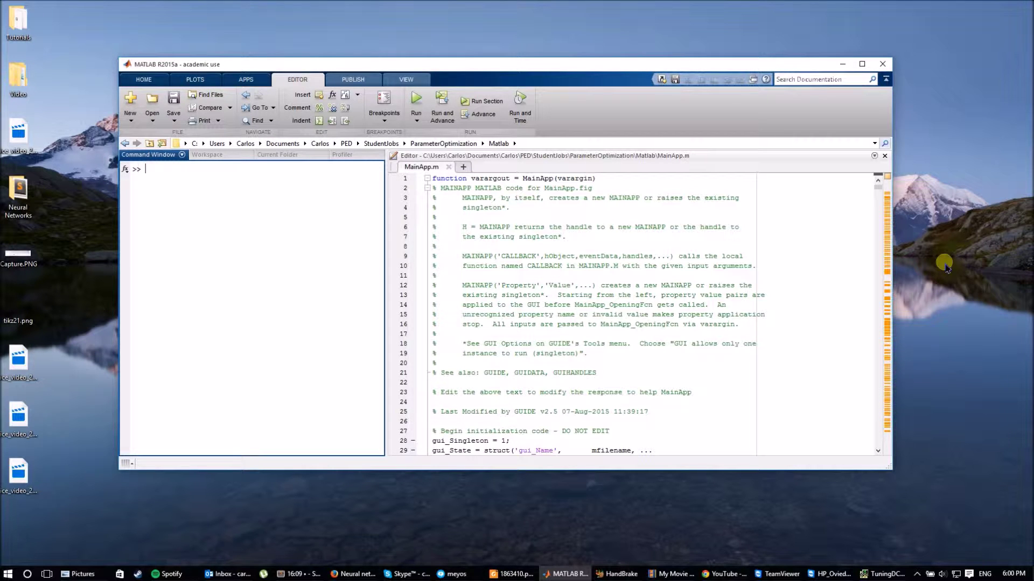
Run MainApp.m, open the DataPicker tool from the Parameter Optimizer, and enlarge its window
left_click(566, 227)
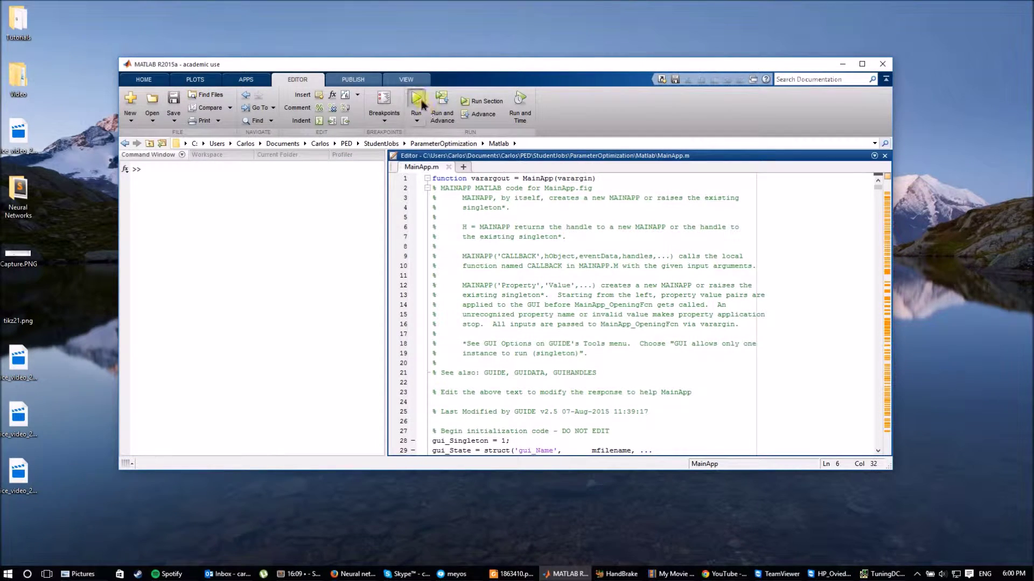
left_click(417, 102)
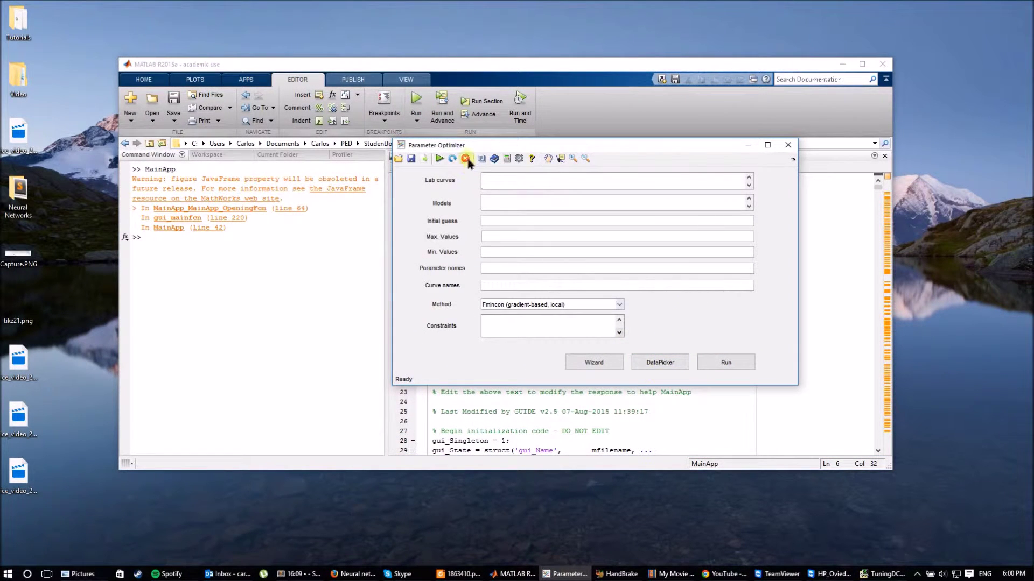
left_click(673, 369)
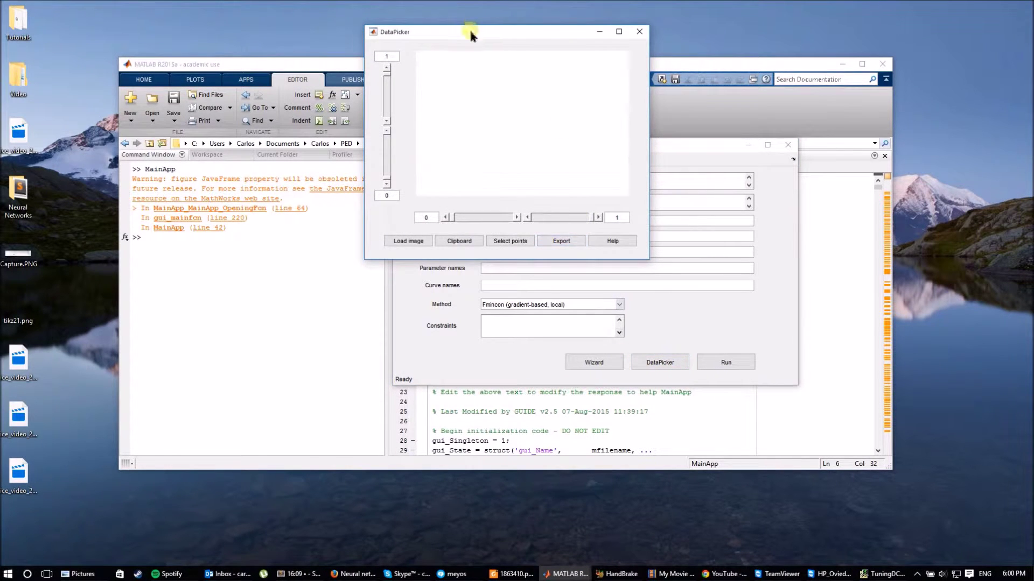
left_click_drag(469, 33, 547, 37)
left_click_drag(723, 264, 781, 349)
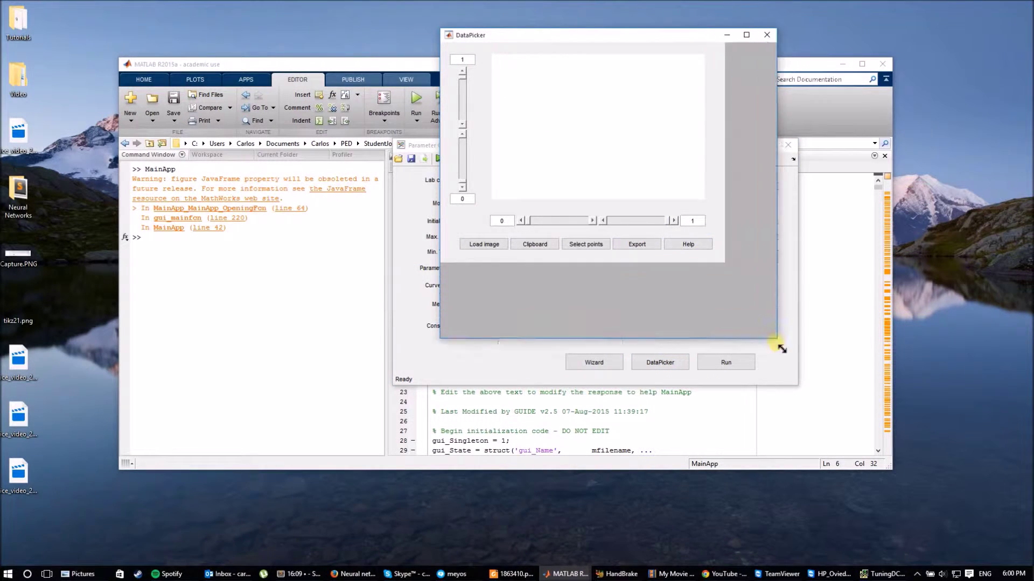
Switch to the 1863410.pdf datasheet in Foxit Reader and capture the collector current versus collector-emitter voltage graph with Snipping Tool
left_click(511, 573)
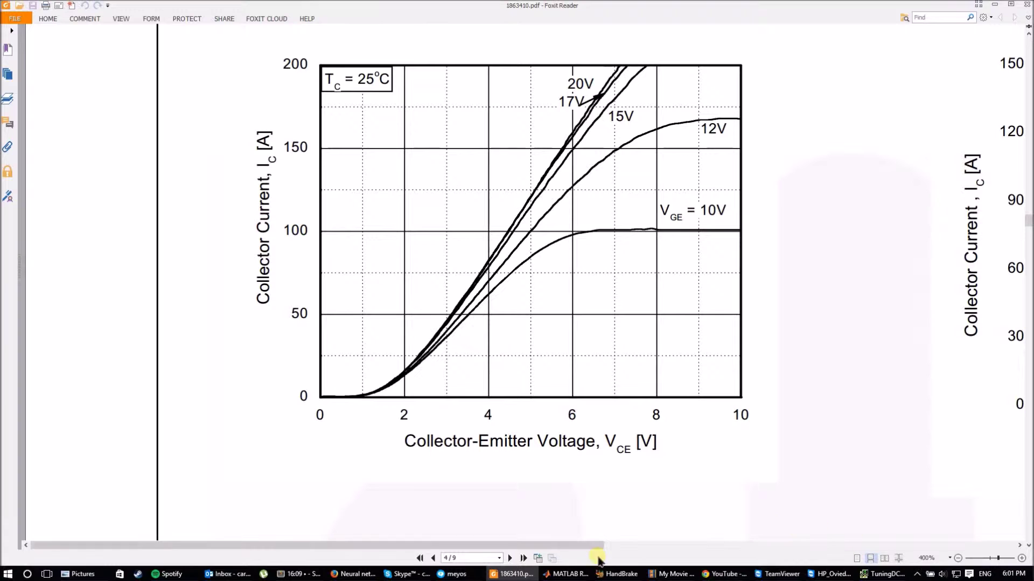
left_click(8, 574)
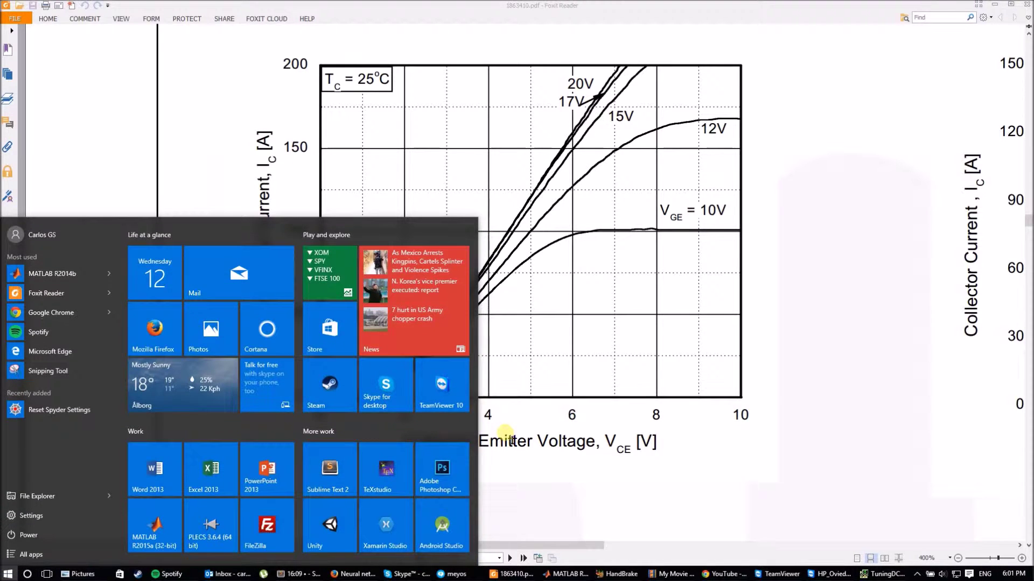
type("snip")
key("Return")
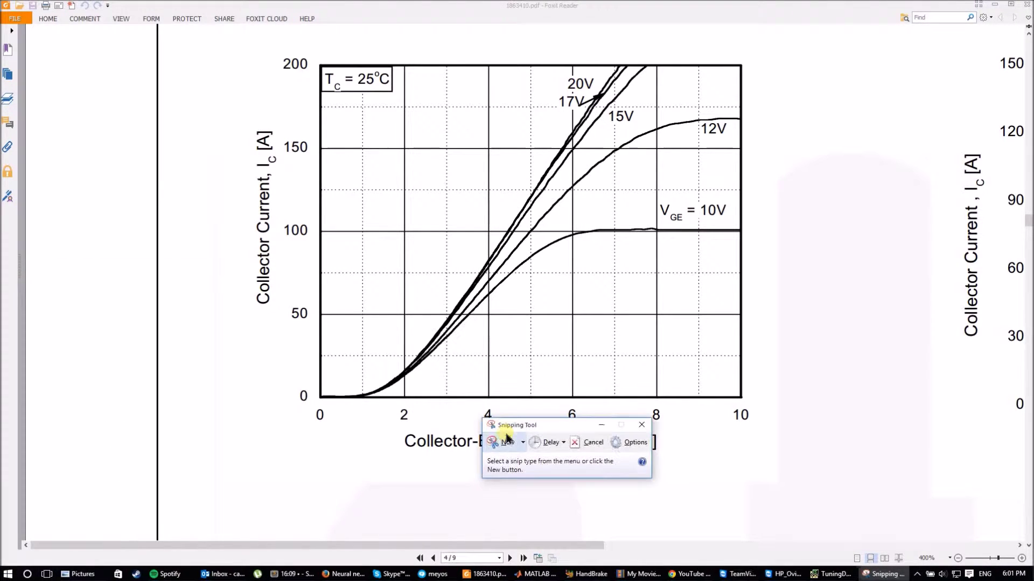
left_click(510, 438)
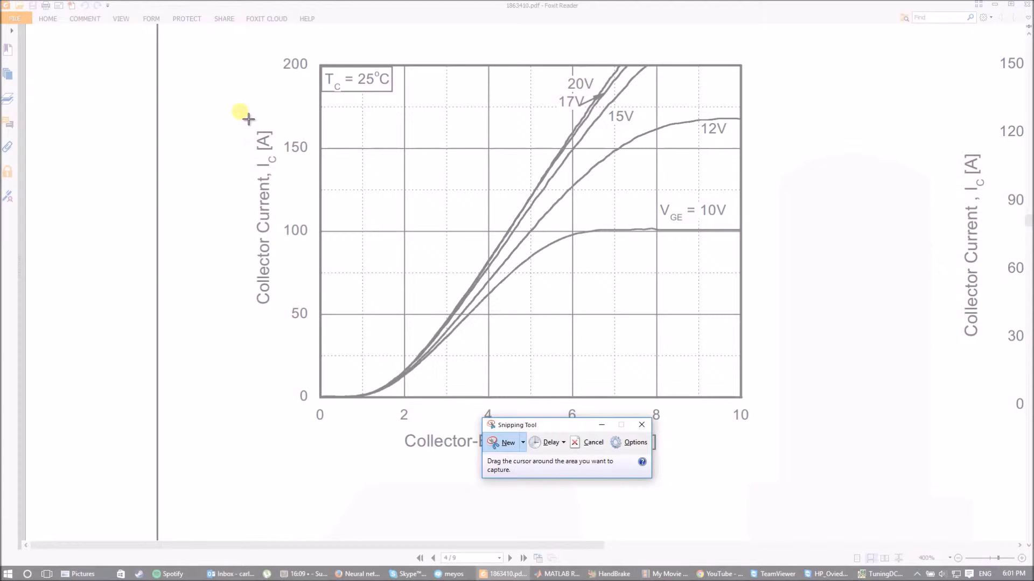
left_click_drag(231, 41, 777, 485)
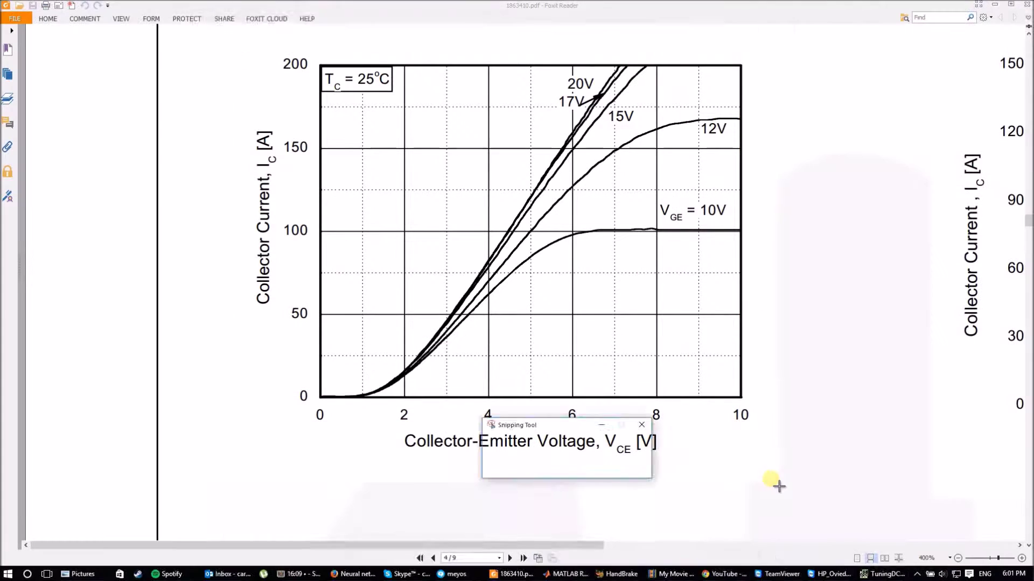
Save the snip to the Desktop as Capture.PNG, replacing the existing file, and close Snipping Tool
left_click(266, 35)
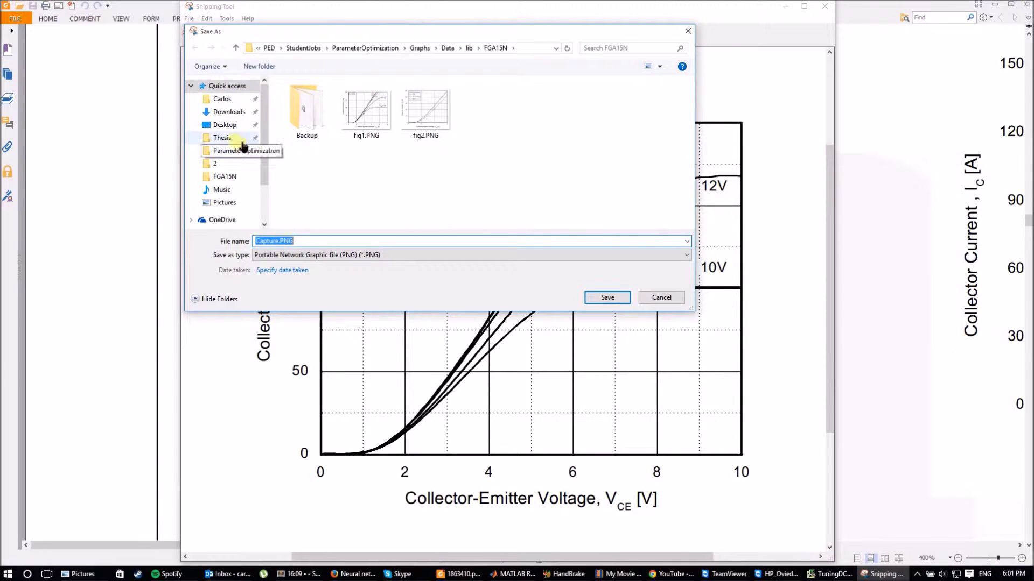
left_click(229, 124)
left_click(606, 299)
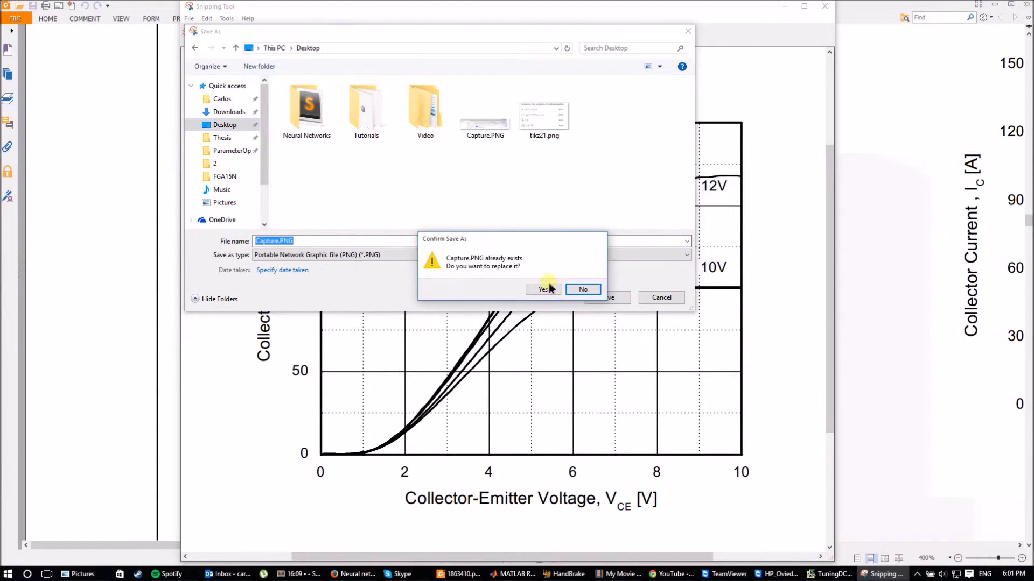
left_click(543, 289)
left_click(826, 7)
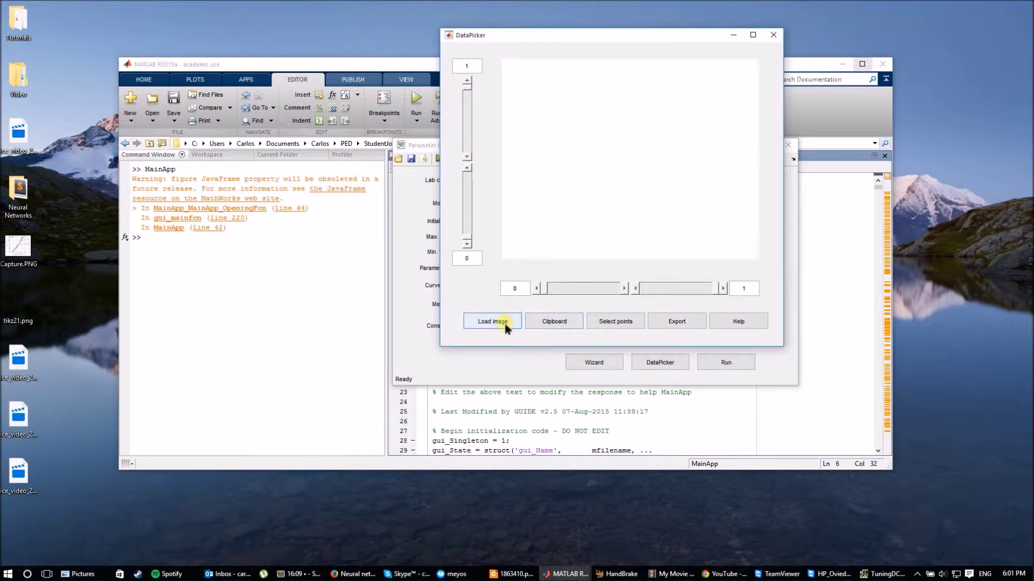
Load Capture.PNG from the Desktop into the DataPicker
left_click(505, 323)
left_click(485, 100)
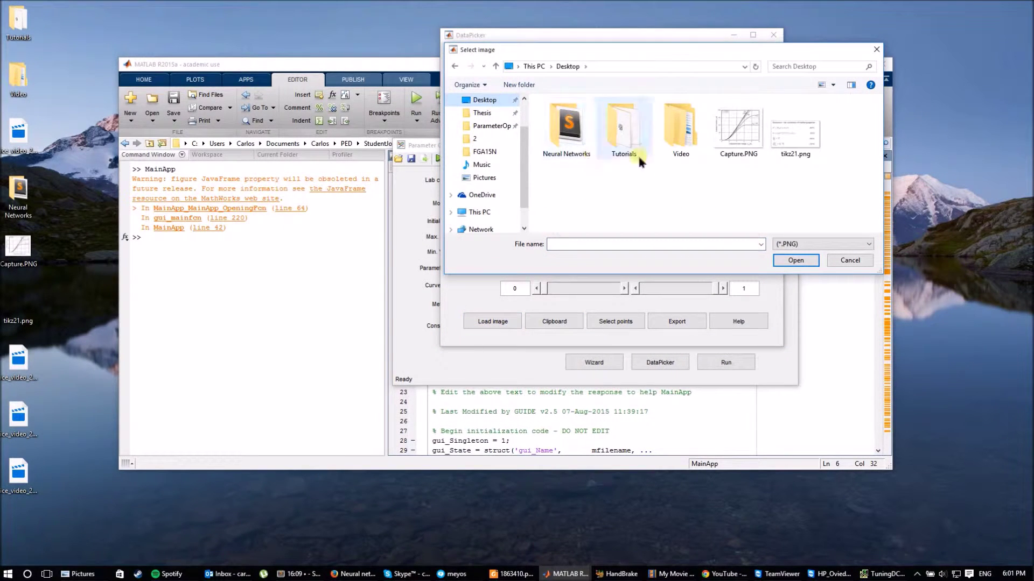
double_click(738, 128)
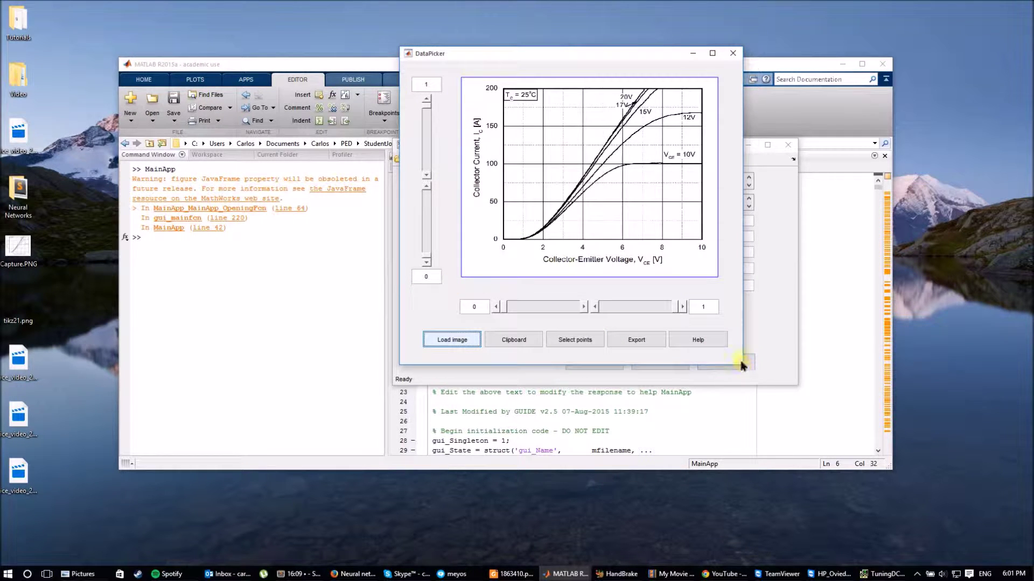
Minimize the Parameter Optimizer and MATLAB windows, and enlarge the DataPicker window
left_click(748, 145)
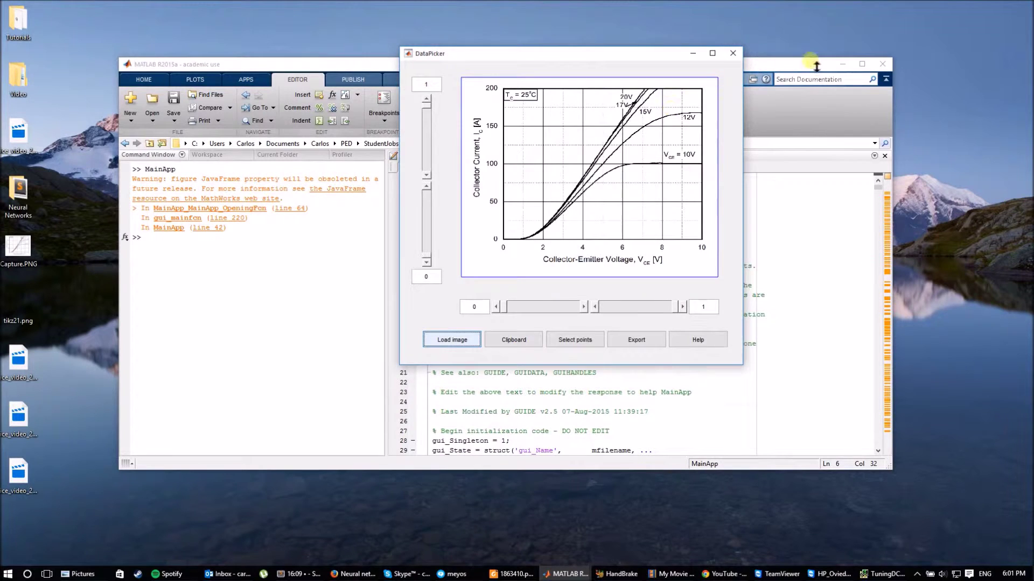
left_click(843, 63)
left_click_drag(553, 50, 456, 39)
left_click_drag(646, 353, 837, 461)
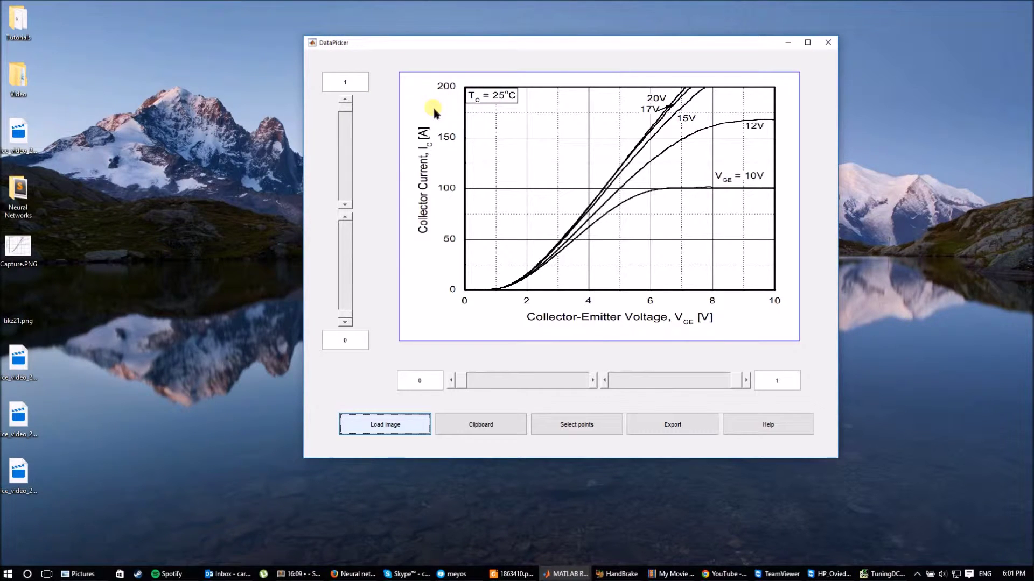
Align the upper Y-axis calibration line with the graph's 200 A gridline and set its value to 200
left_click(347, 113)
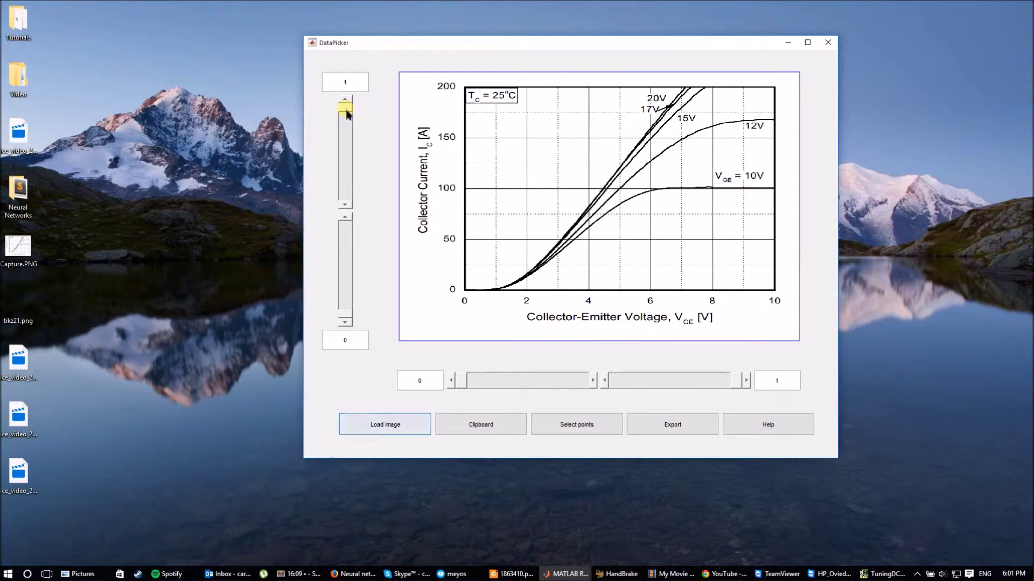
left_click_drag(347, 112, 348, 100)
left_click(348, 100)
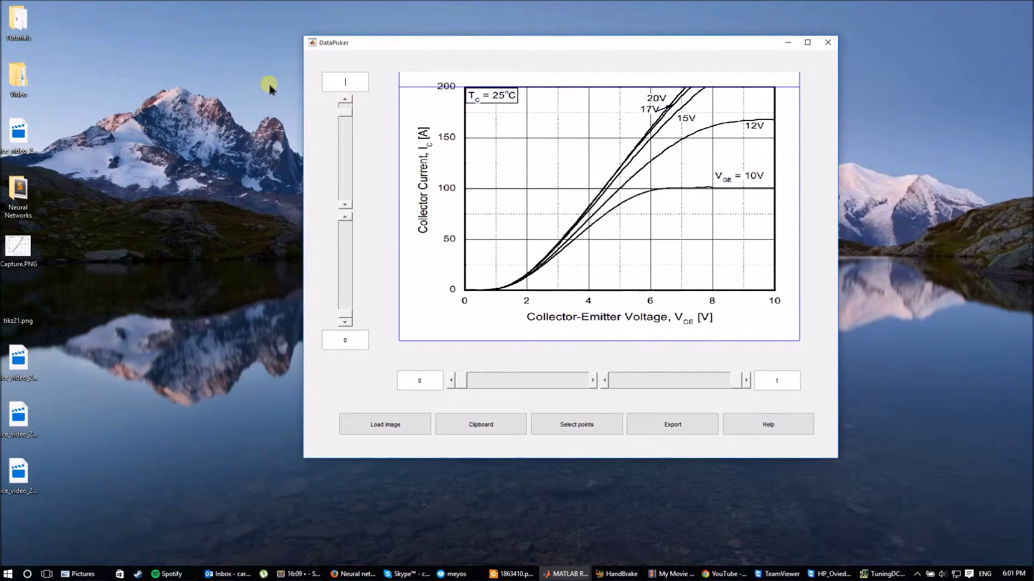
type("200")
Align the lower Y-axis calibration line with the graph's 0 A axis, keeping its value at 0
mouse_move(345, 317)
left_mouse_down()
mouse_move(346, 296)
mouse_move(350, 307)
left_mouse_up()
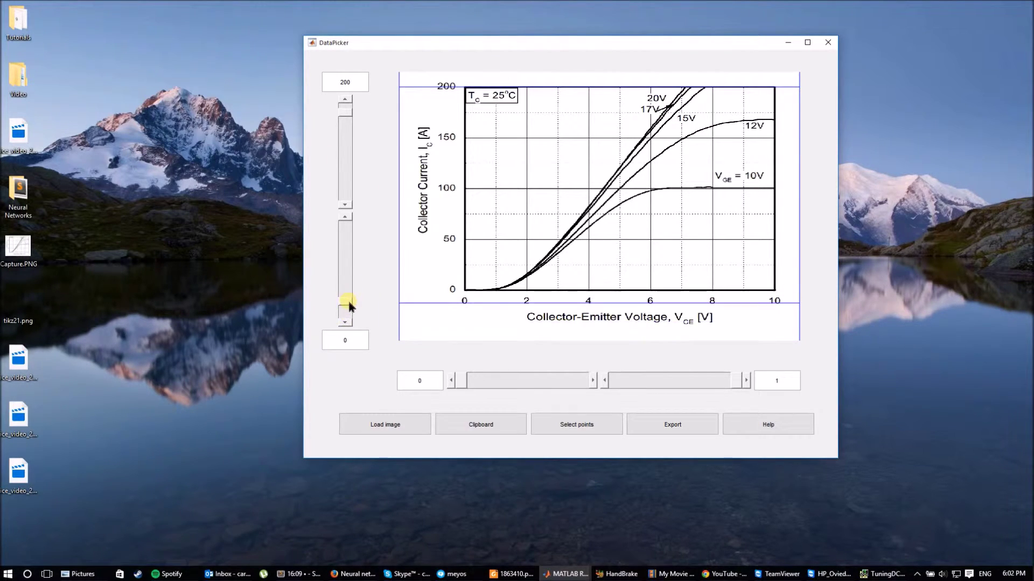
left_click(345, 217)
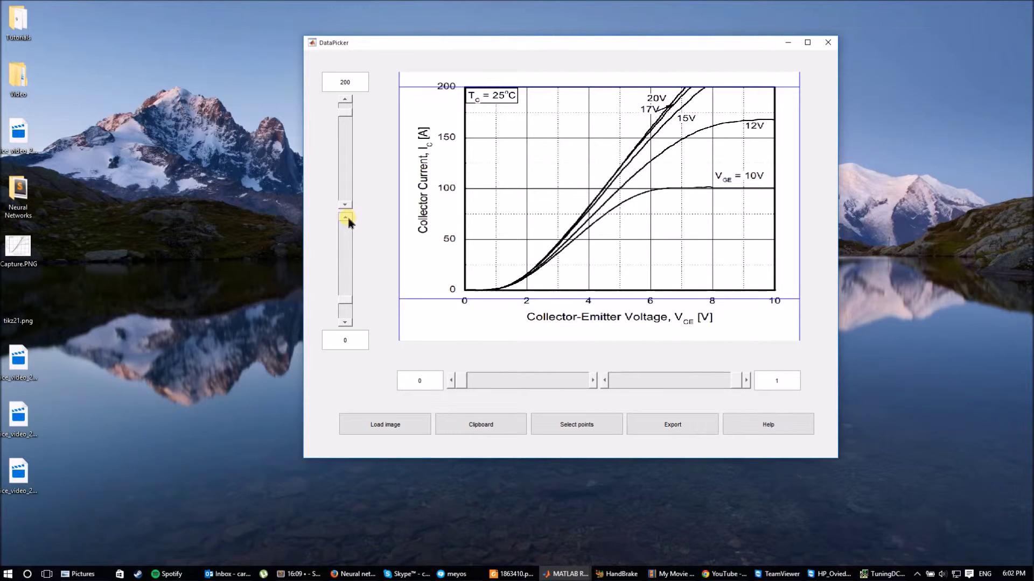
left_click(345, 218)
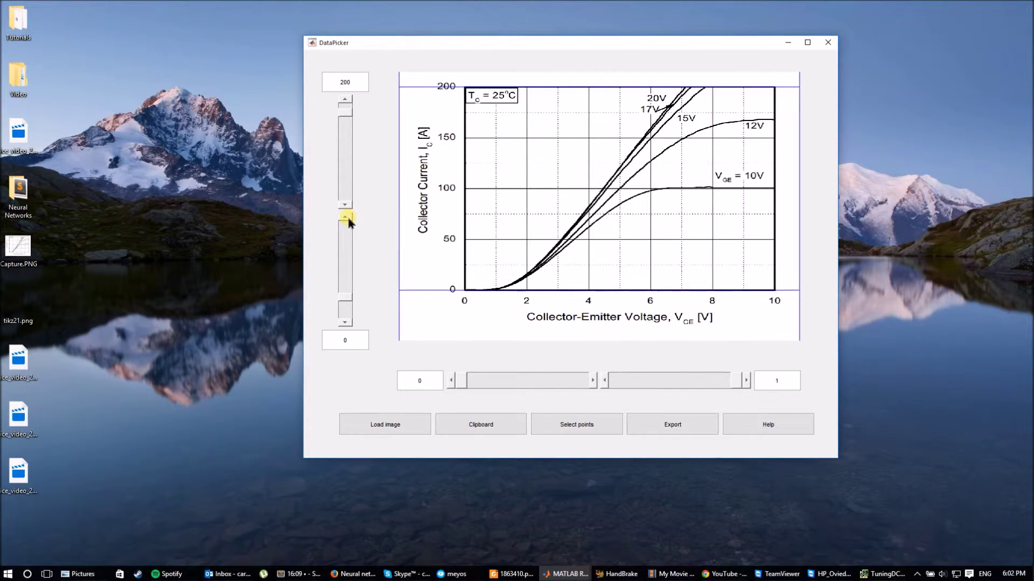
left_click(337, 340)
Align the lower X-axis calibration line with the graph's 2 V gridline and set its value to 2
left_click_drag(457, 381, 486, 386)
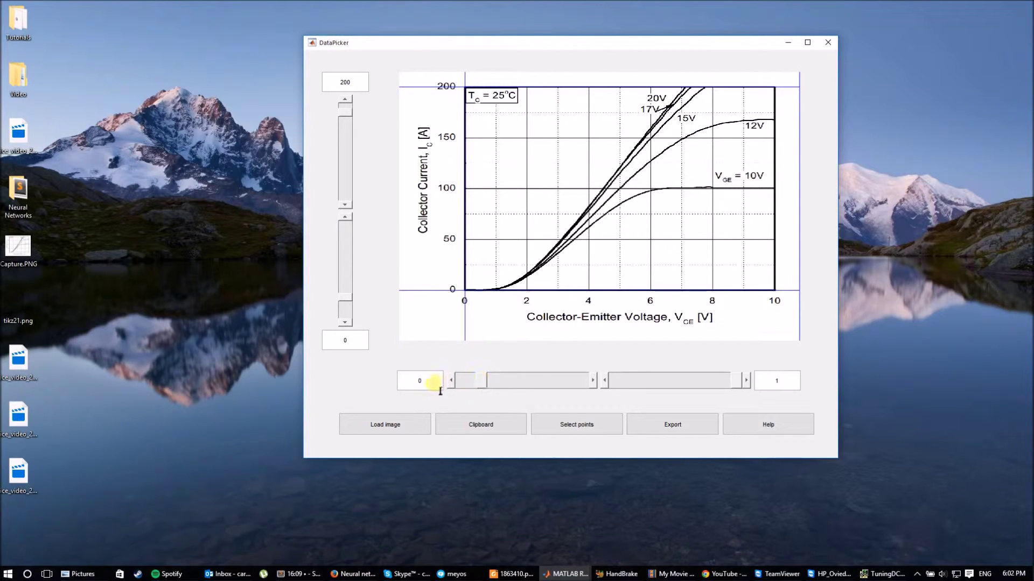
left_click(506, 381)
left_click(452, 381)
left_click(452, 380)
left_click(452, 381)
left_click(452, 381)
left_click(452, 380)
left_click(452, 380)
left_click(453, 381)
left_click(452, 381)
left_click(452, 381)
left_click(593, 381)
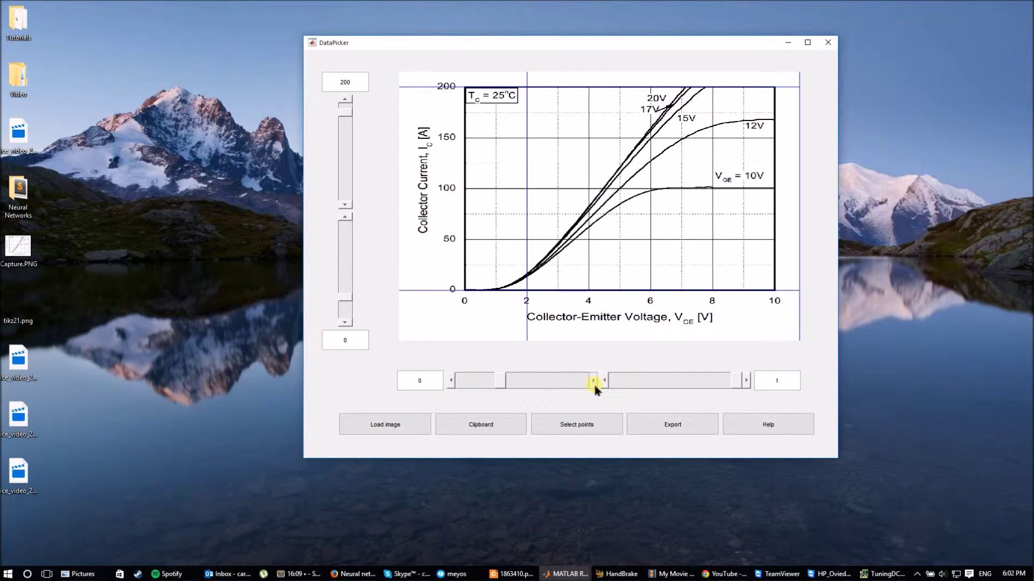
left_click_drag(427, 382, 391, 382)
type("2")
Align the upper X-axis calibration line with the graph's 10 V edge and set its value to 10
left_click_drag(736, 382, 731, 382)
left_click(604, 381)
left_click(605, 381)
left_click(604, 381)
left_click(605, 381)
left_click(783, 379)
type("0")
left_click(856, 340)
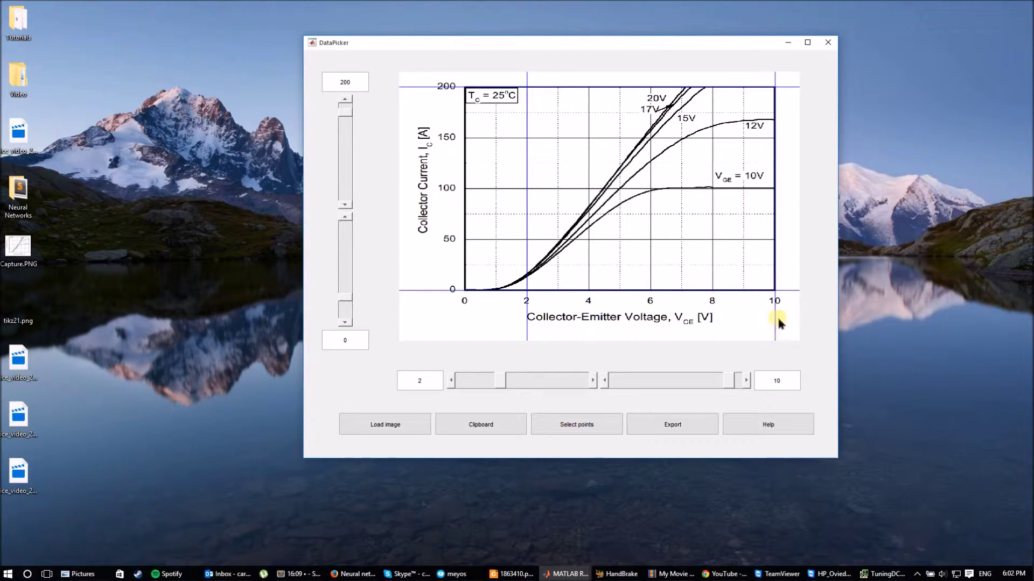
Select points along the 12V curve from the origin to the 10 V edge and finish the selection
left_click(598, 424)
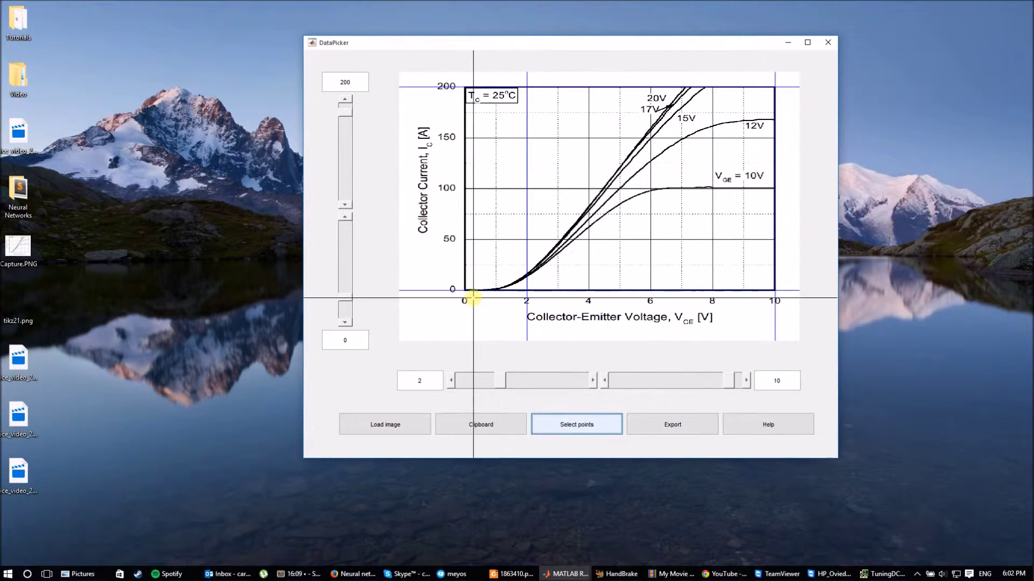
left_click(466, 291)
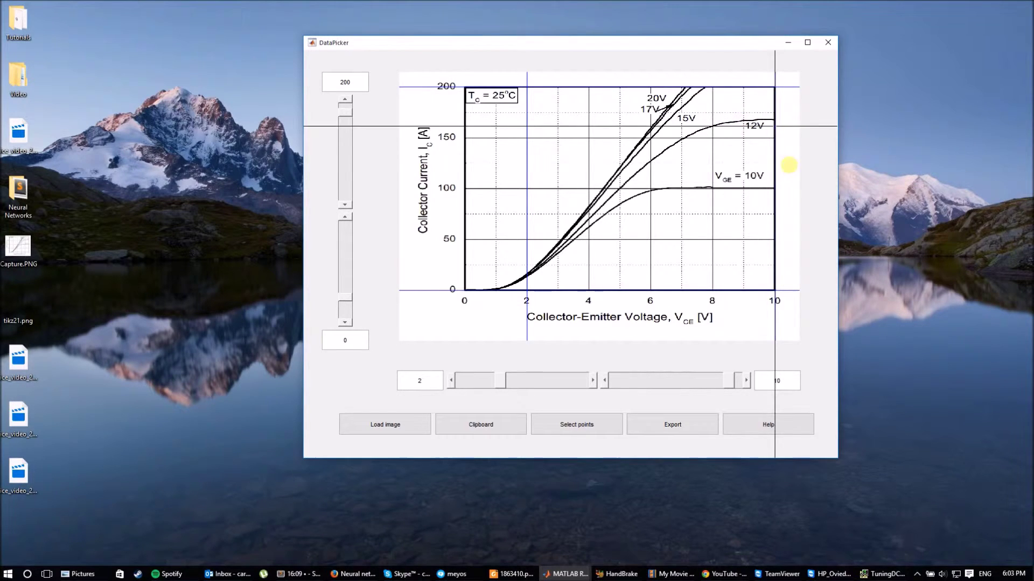
key("Return")
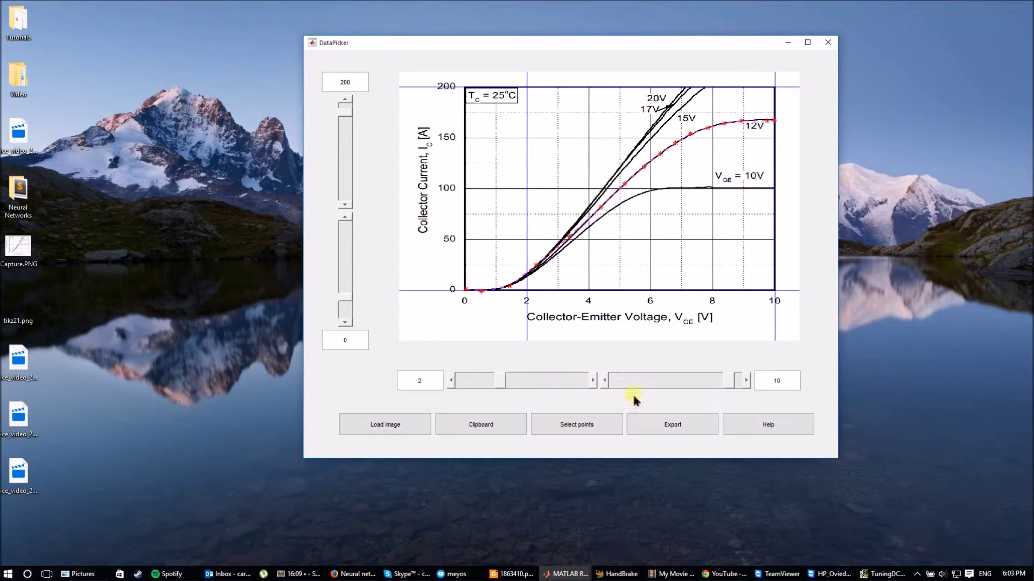
Export the picked points to the Desktop as a text file named v12
left_click(670, 427)
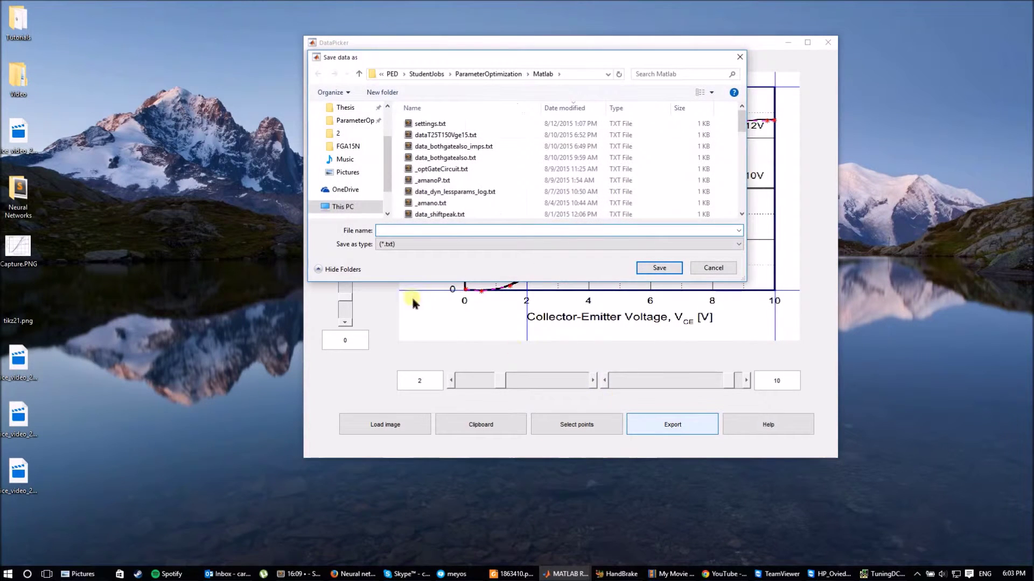
left_click_drag(388, 185, 391, 114)
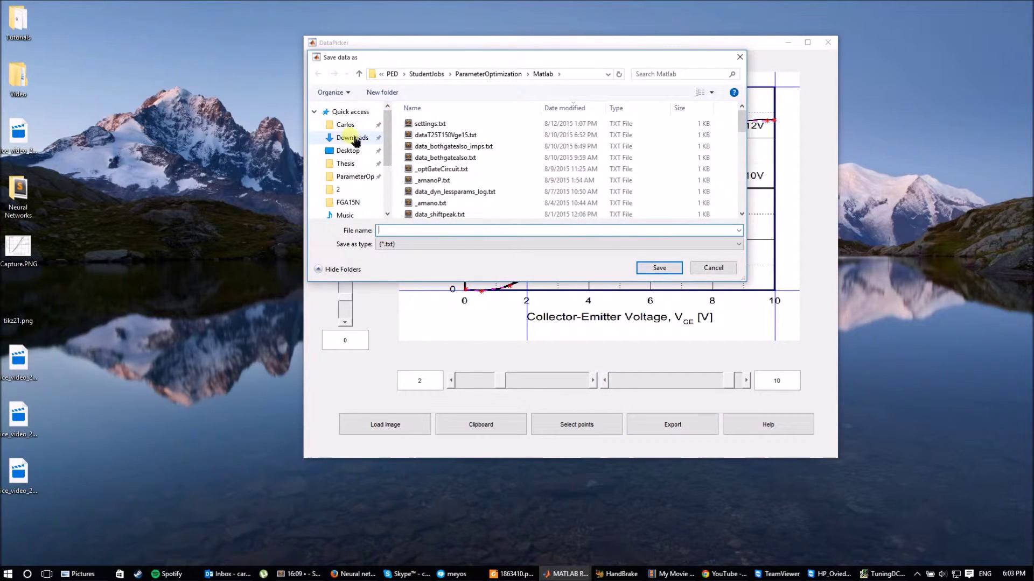
left_click(347, 151)
left_click(409, 231)
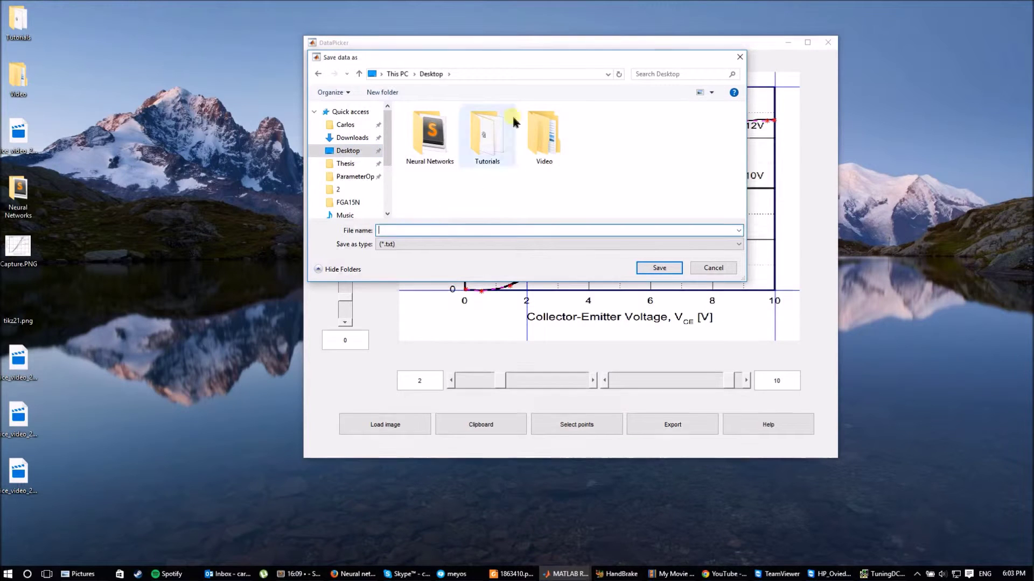
type("v12")
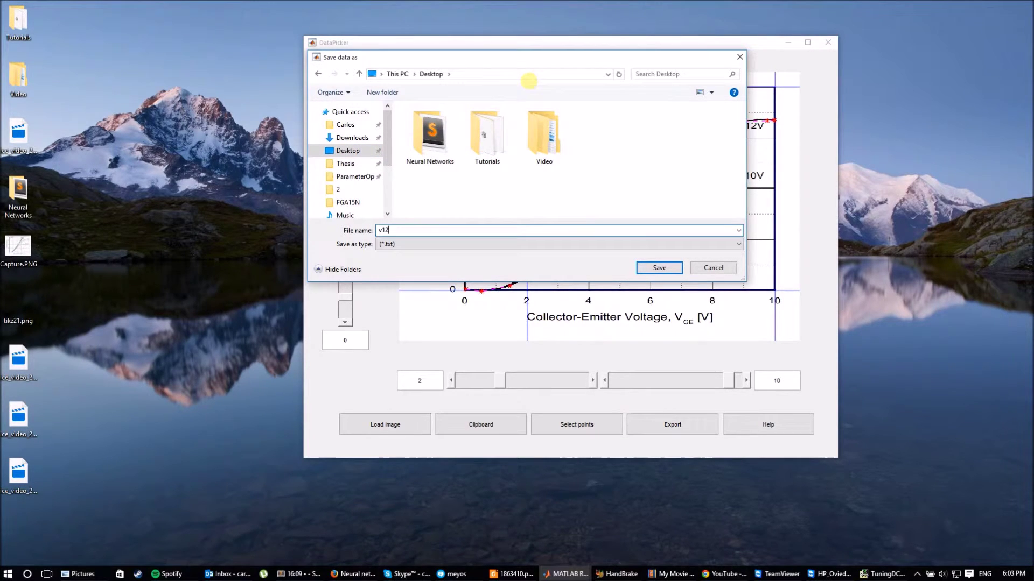
left_click(661, 268)
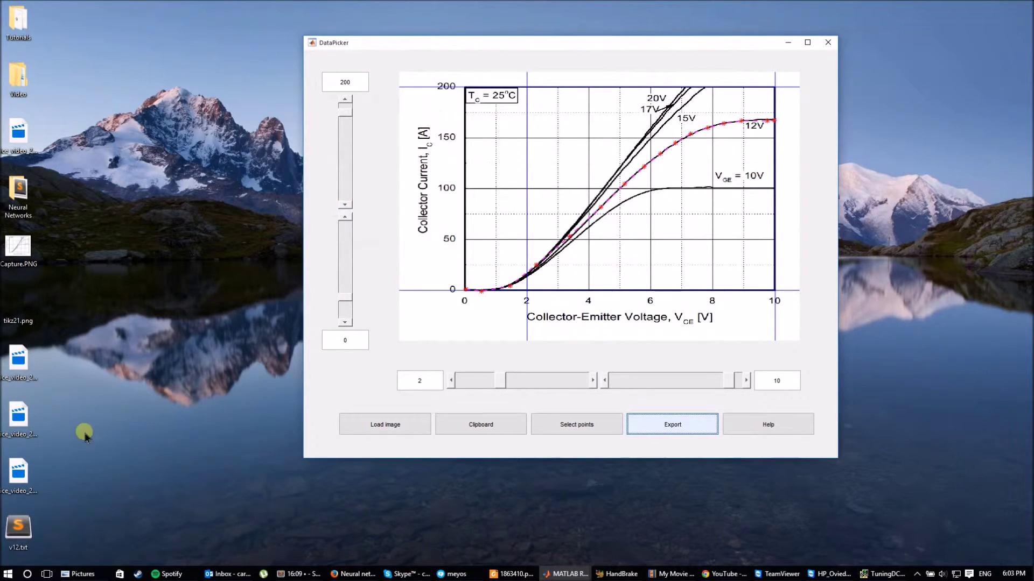
Open v12.txt from the Desktop in Sublime Text and place it beside the DataPicker to compare the exported coordinates with the curve
double_click(12, 537)
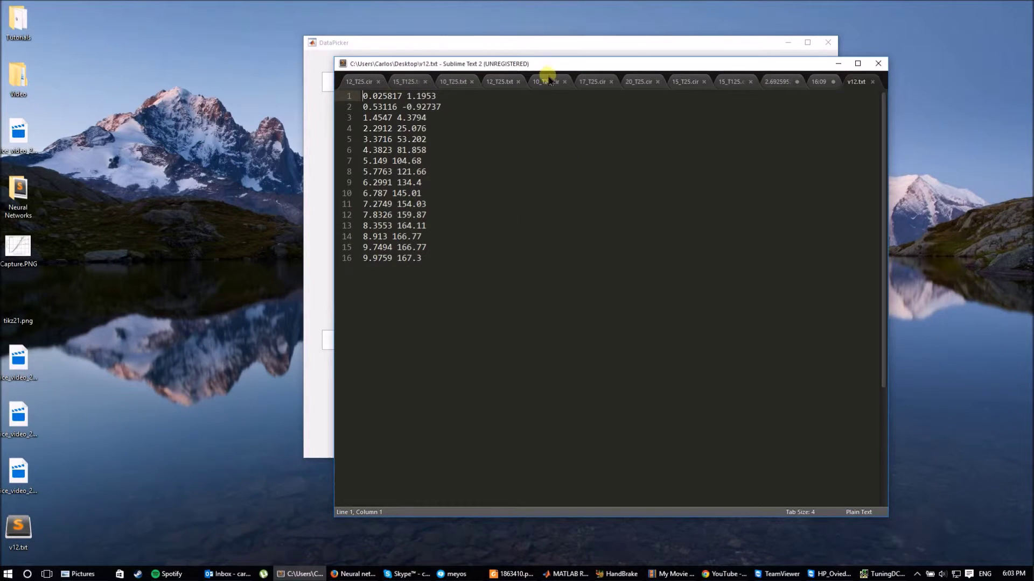
left_click_drag(547, 65, 640, 169)
left_click_drag(498, 43, 263, 44)
left_click_drag(633, 173, 666, 84)
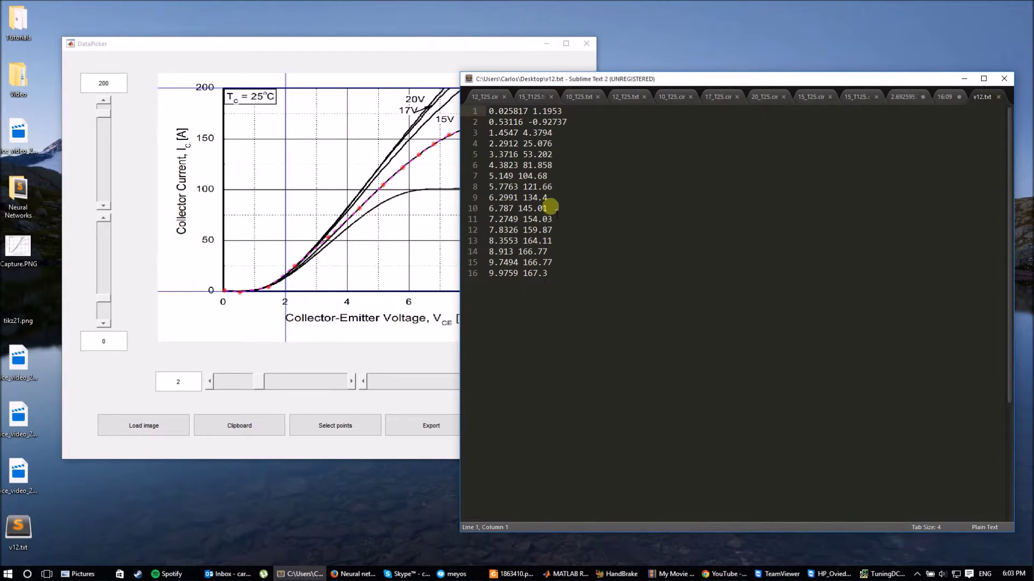
left_click_drag(581, 79, 653, 176)
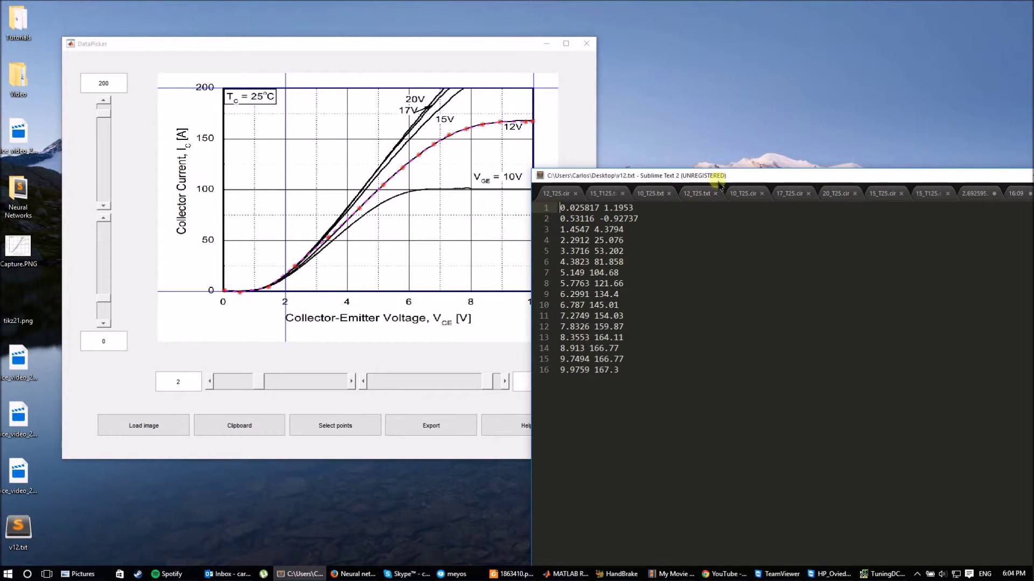
Put the text file away, switch to MATLAB's command window, clear it and read the Desktop's v12.txt into the variable data with textread
left_click_drag(722, 176, 560, 121)
left_click(913, 121)
mouse_move(546, 574)
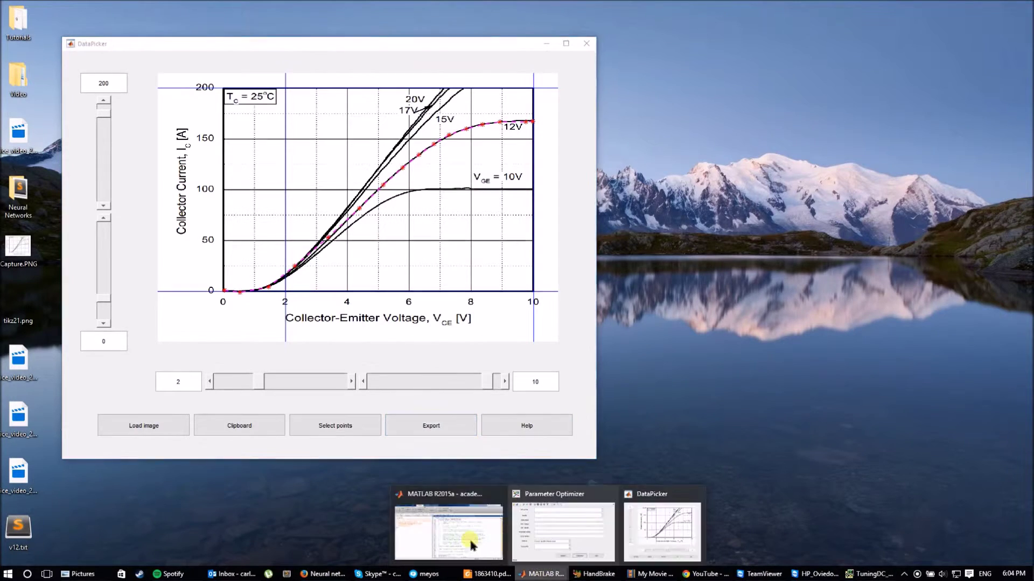
left_click(435, 525)
left_click_drag(466, 64, 770, 116)
left_click(580, 377)
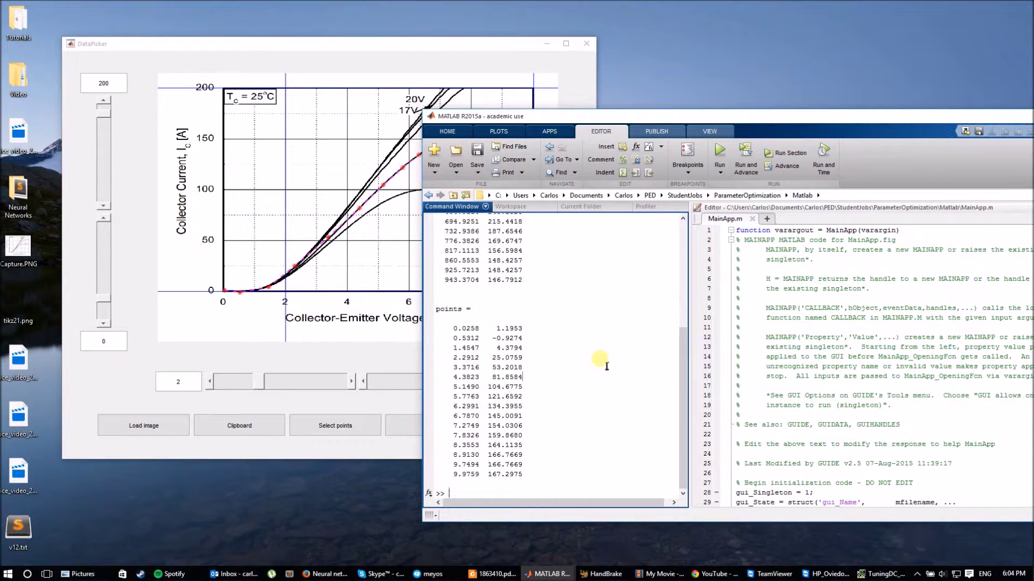
type("cl")
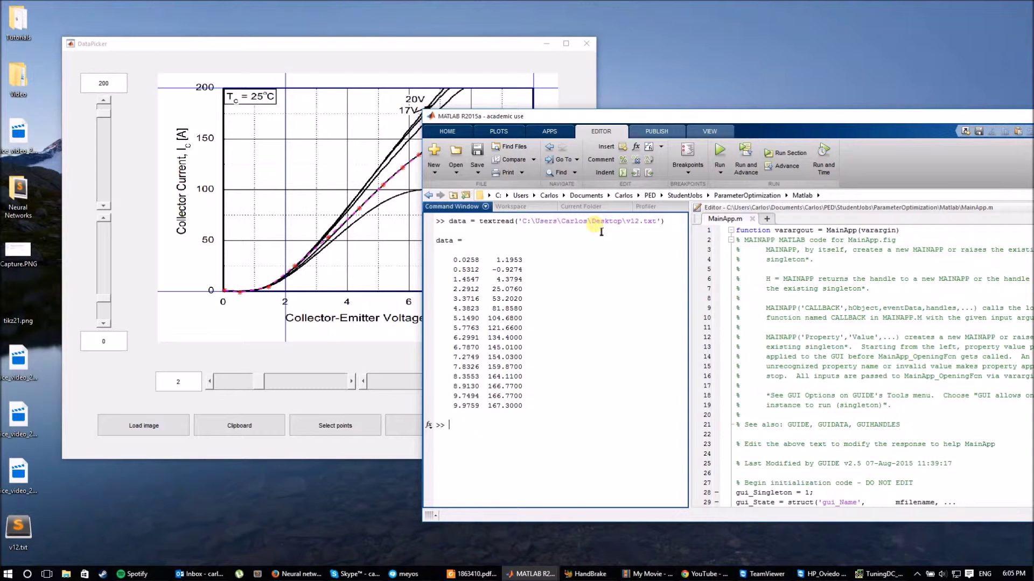
Open a new figure and plot the second column of data against the first with plot(data(:,1),data(:,2))
type("figure")
key("Return")
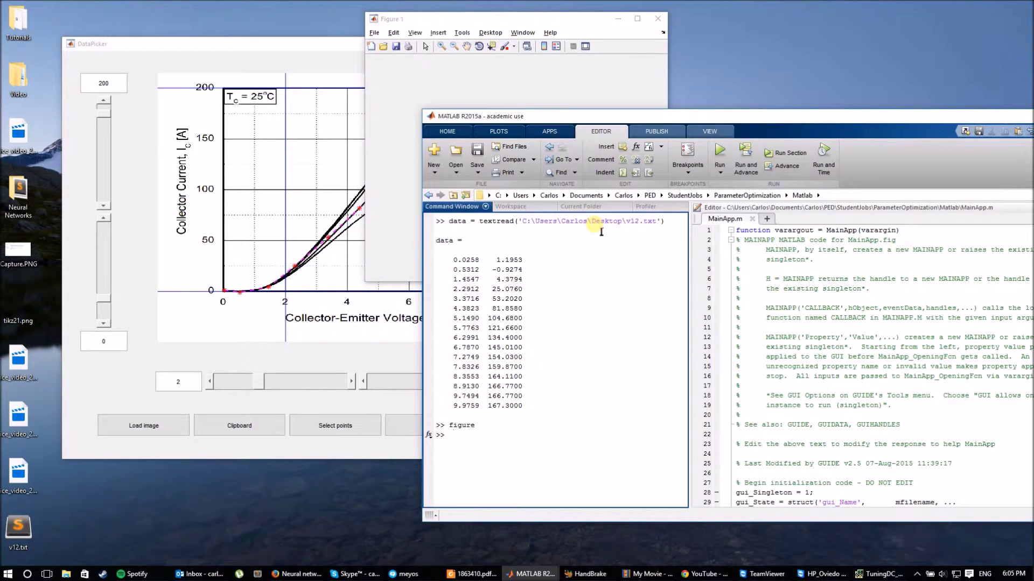
type("plot")
key("BackSpace")
key("BackSpace")
key("BackSpace")
key("BackSpace")
key("BackSpace")
type("plot(data(:,1),data(:,2))")
key("Return")
Place the plotted figure beside the DataPicker window to compare its shape with the digitized 12V curve
left_click(589, 97)
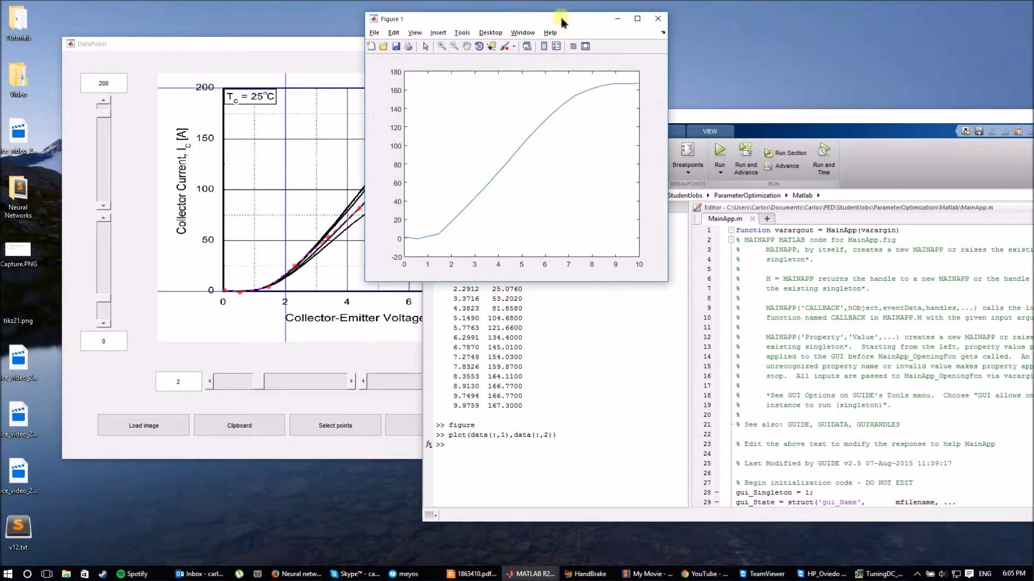
left_click_drag(560, 20, 694, 57)
left_click(464, 58)
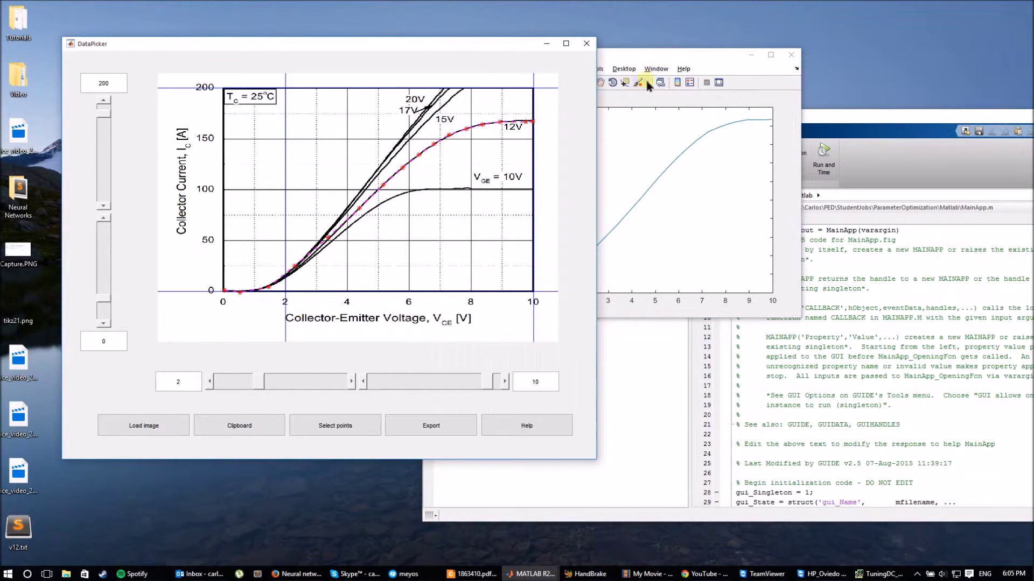
left_click(648, 57)
left_click_drag(649, 57, 735, 58)
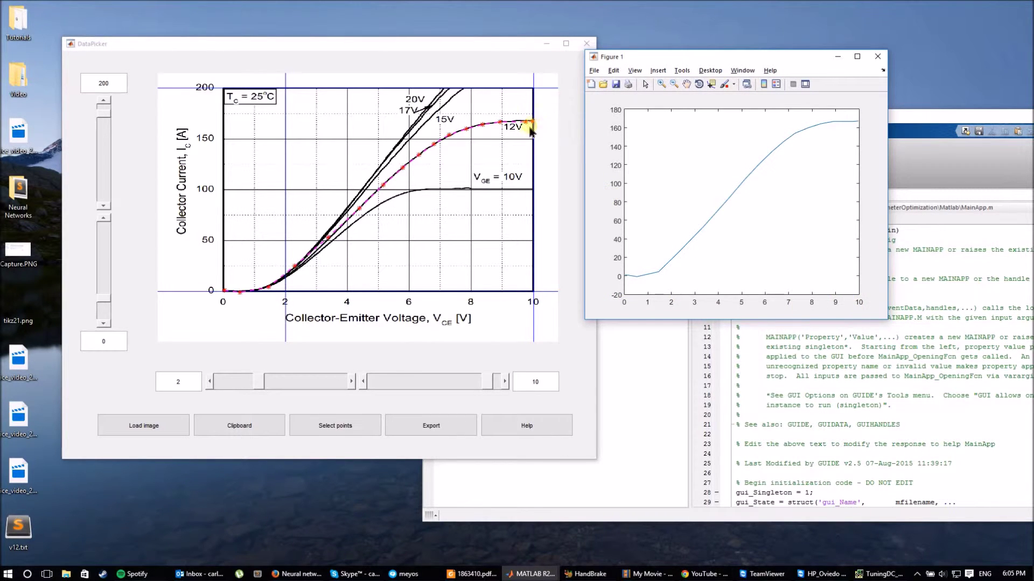
left_click(742, 70)
left_click(802, 59)
Open the DataPicker help, review the instructions on selecting and exporting points, and close it
left_click(525, 426)
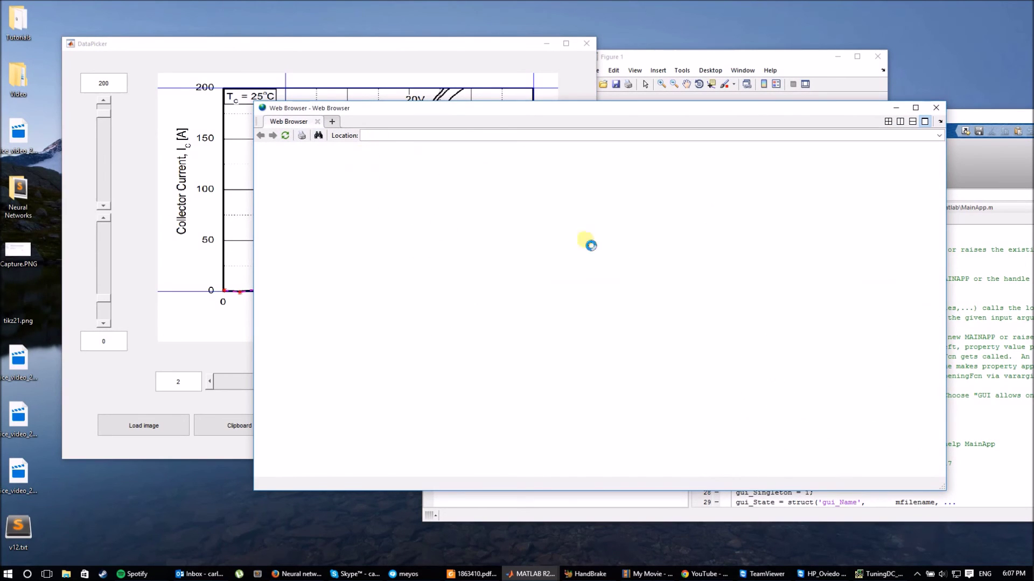
scroll(783, 325, "down", 10)
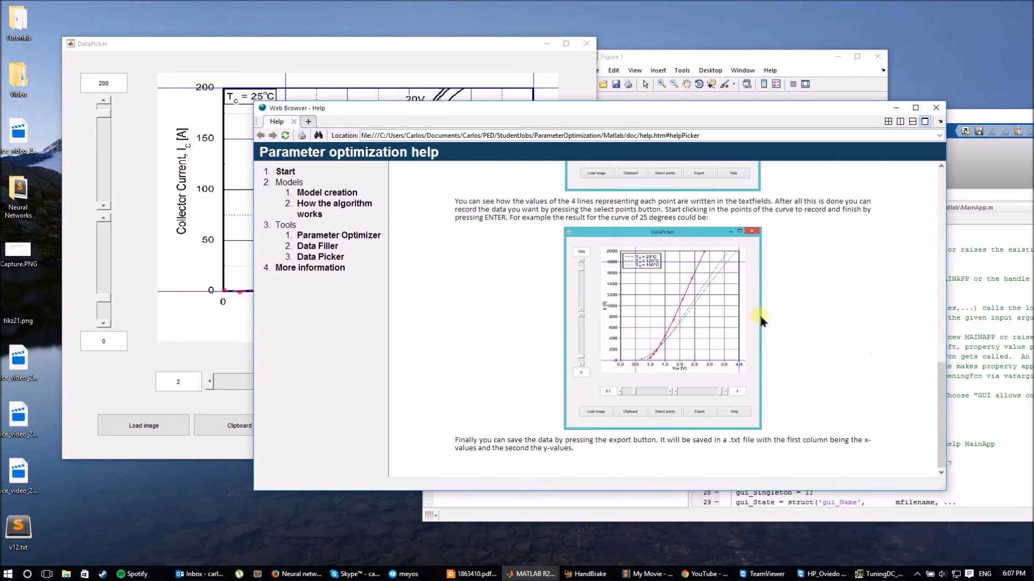
scroll(800, 244, "up", 10)
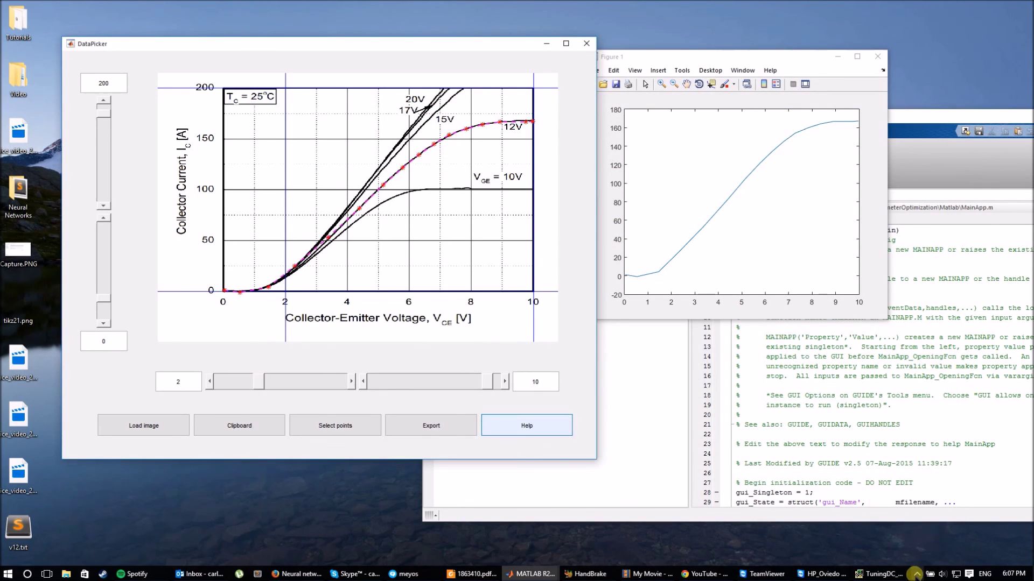
left_click(917, 574)
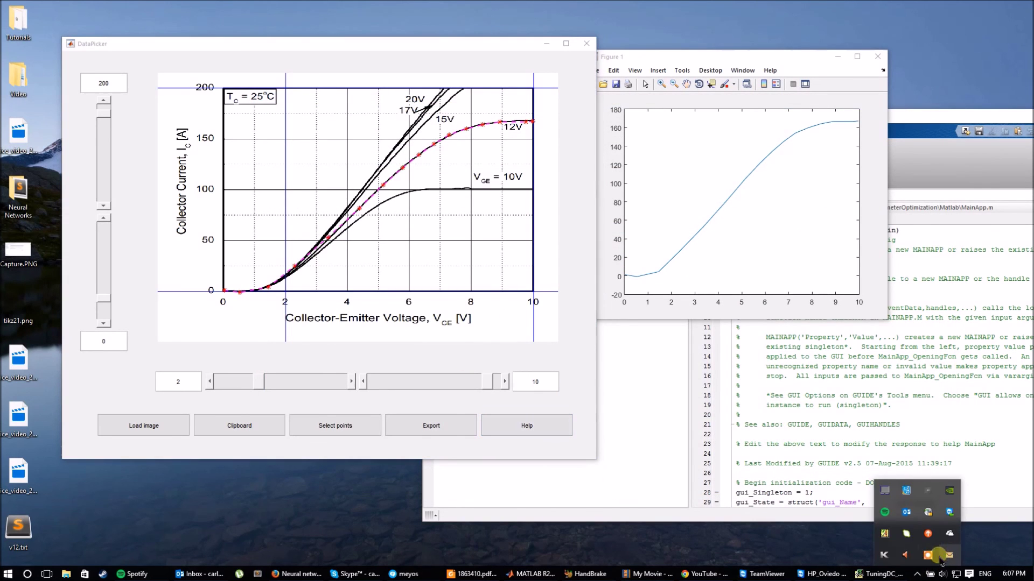